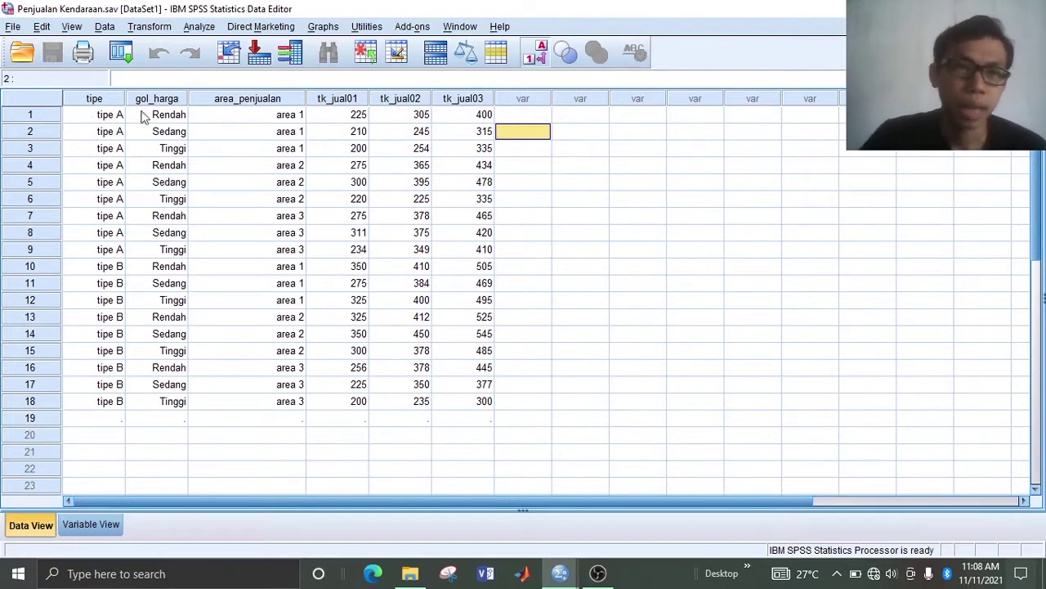
- Examine the vehicle sales records and the definitions and measurement levels of their variables
click(268, 115)
click(243, 149)
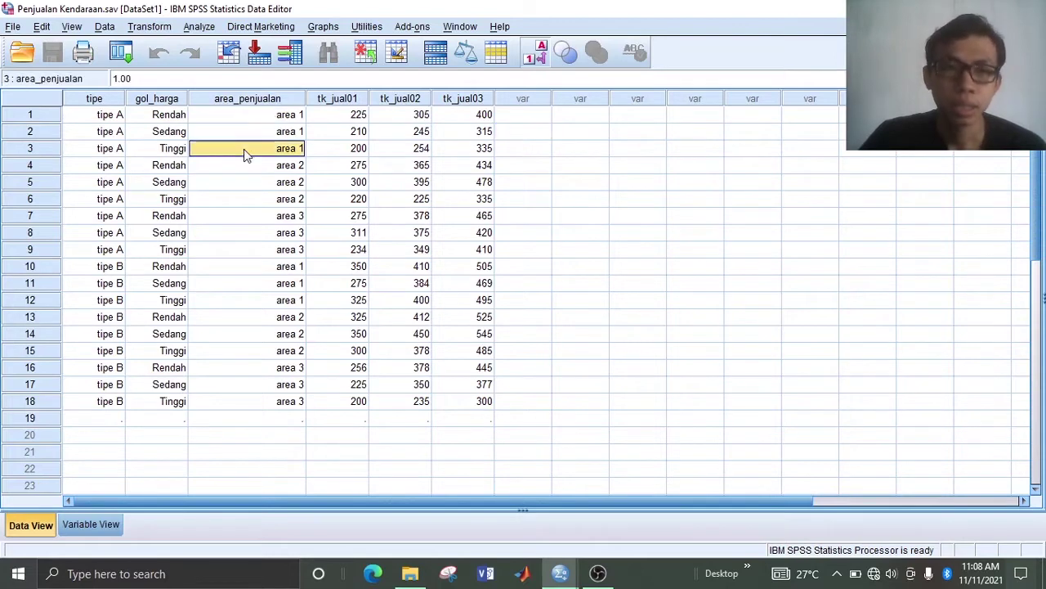
click(173, 187)
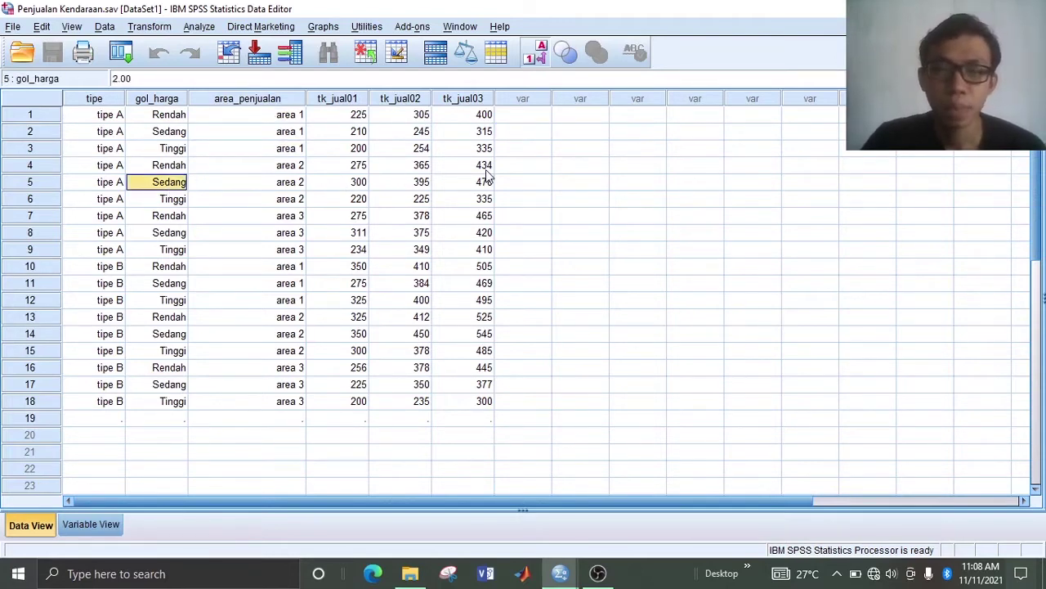
click(227, 155)
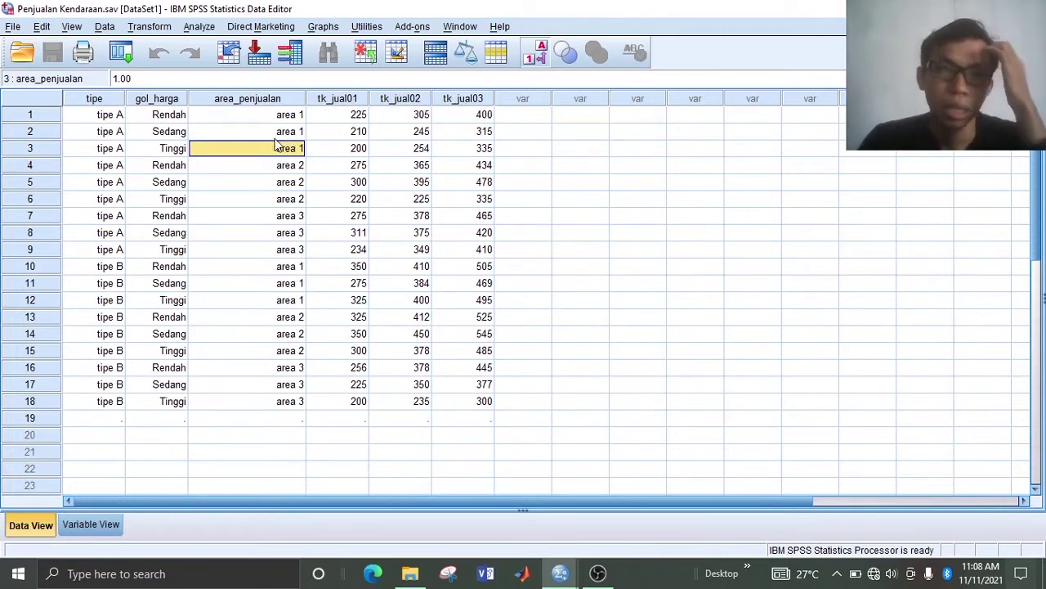
click(556, 148)
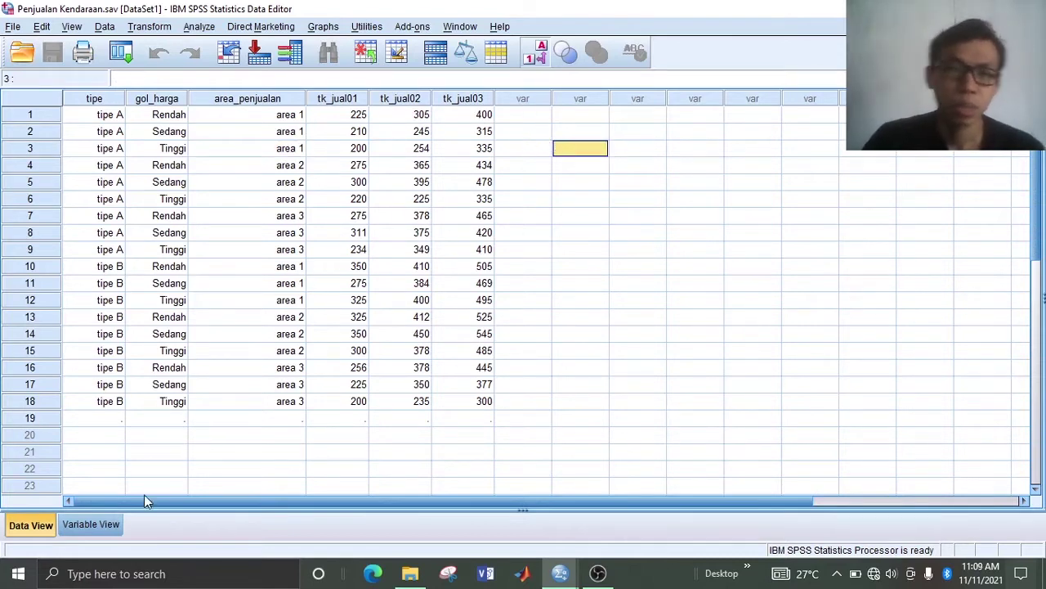
click(90, 525)
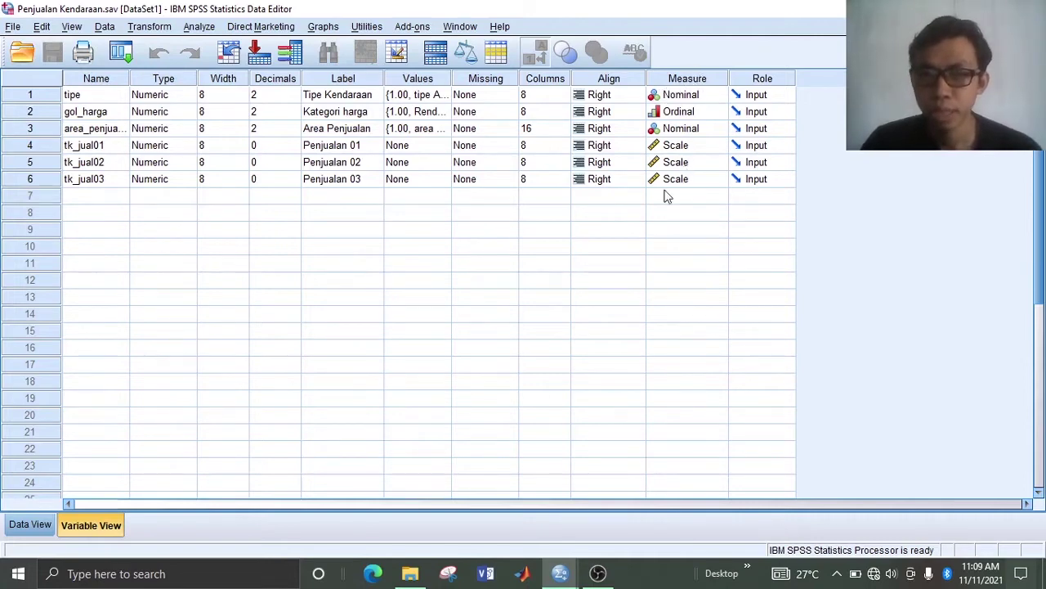
click(24, 525)
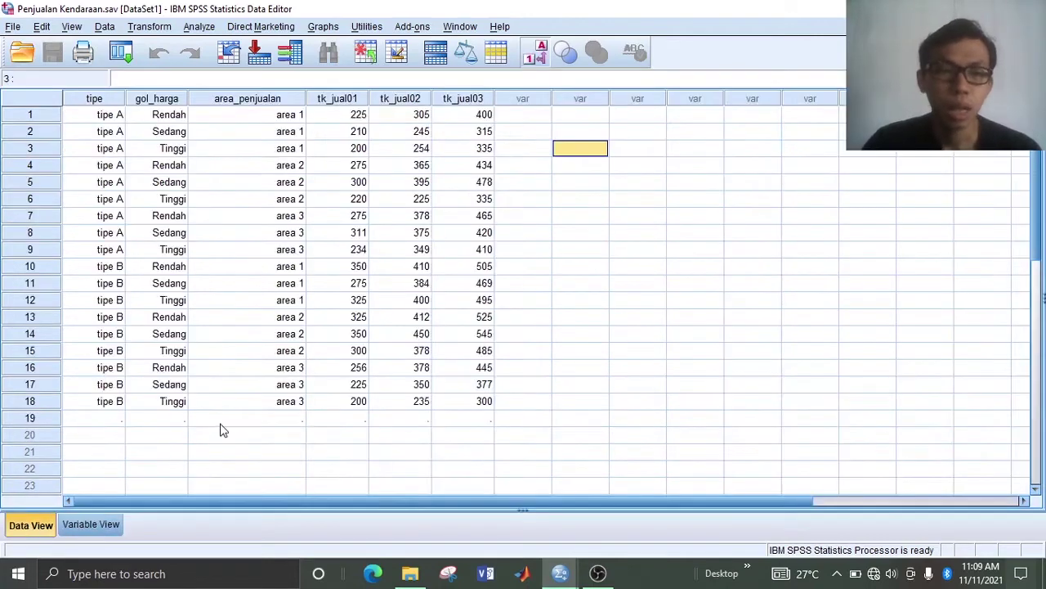
click(556, 219)
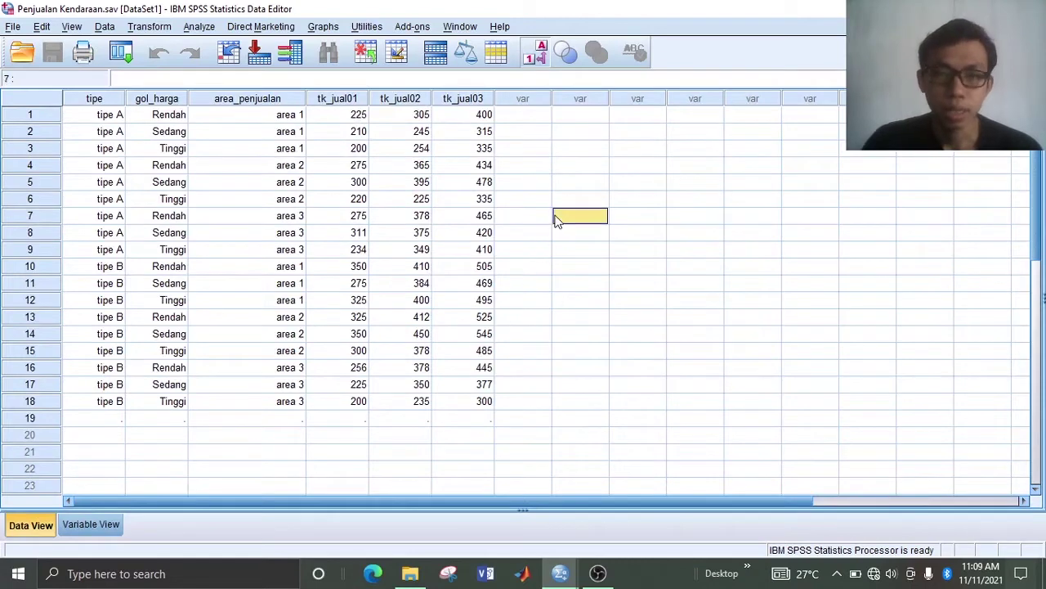
click(520, 116)
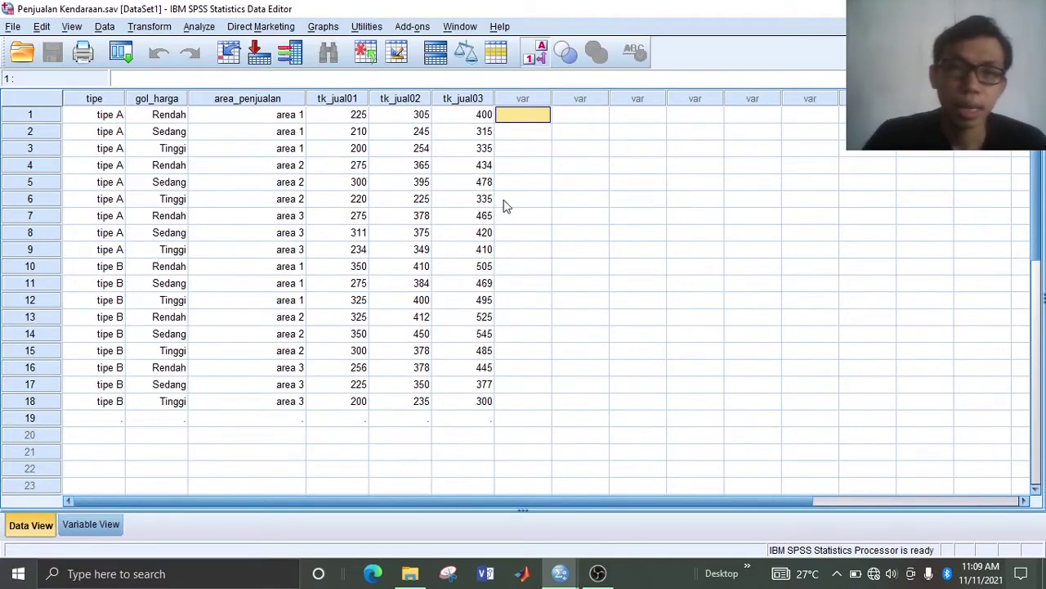
click(518, 136)
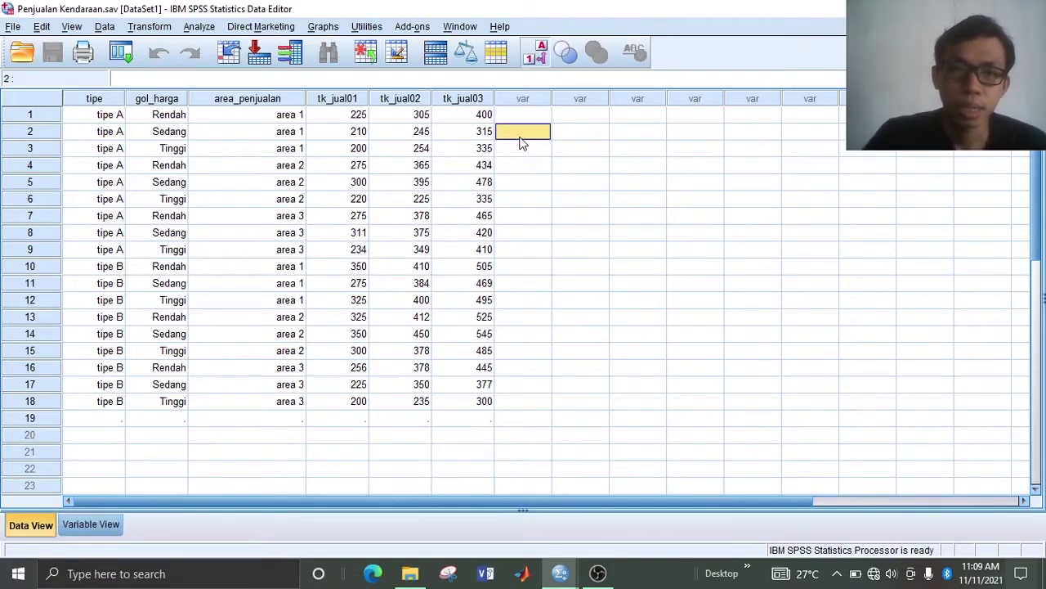
- Start a new chart in Chart Builder using the Stacked 3-D Bar type
click(322, 27)
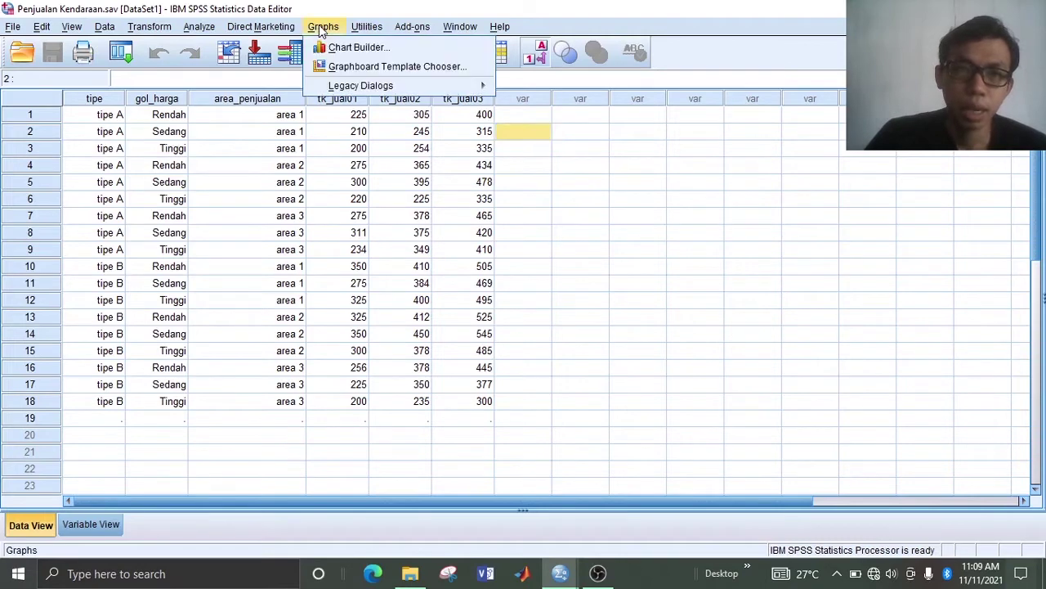
click(360, 49)
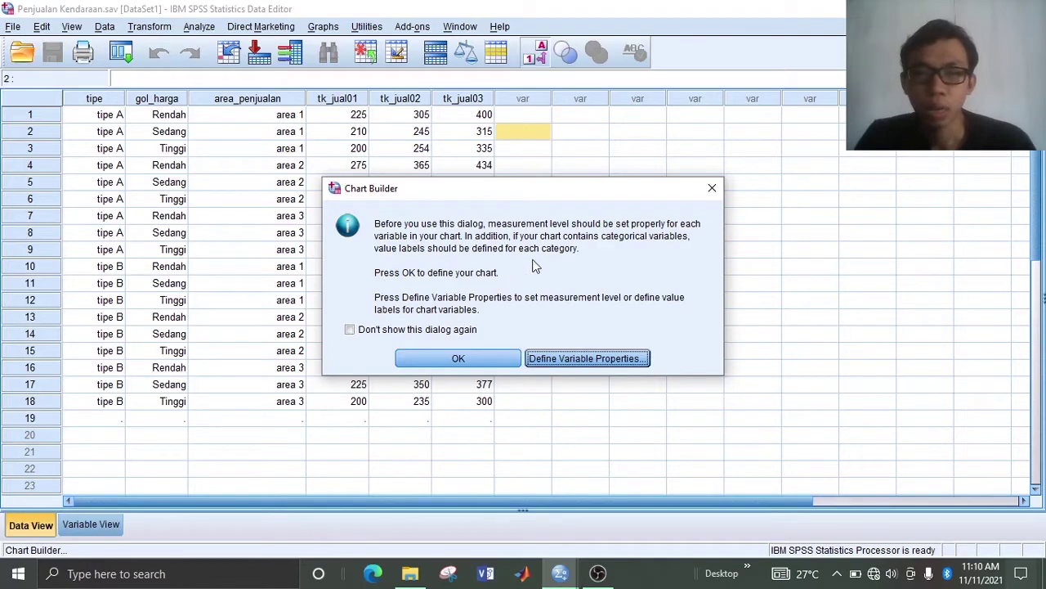
click(458, 359)
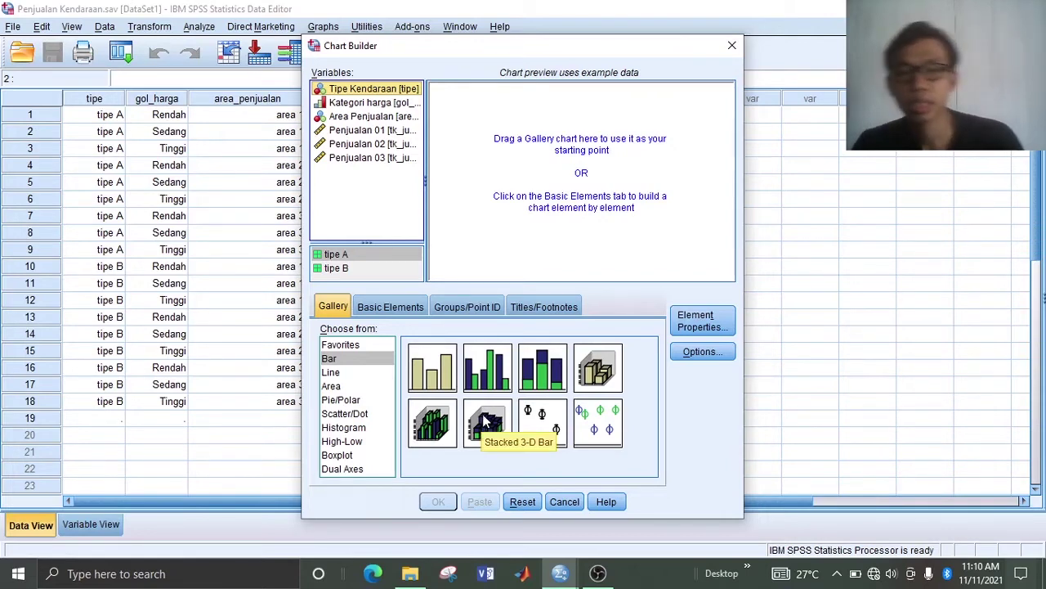
drag(484, 427, 568, 159)
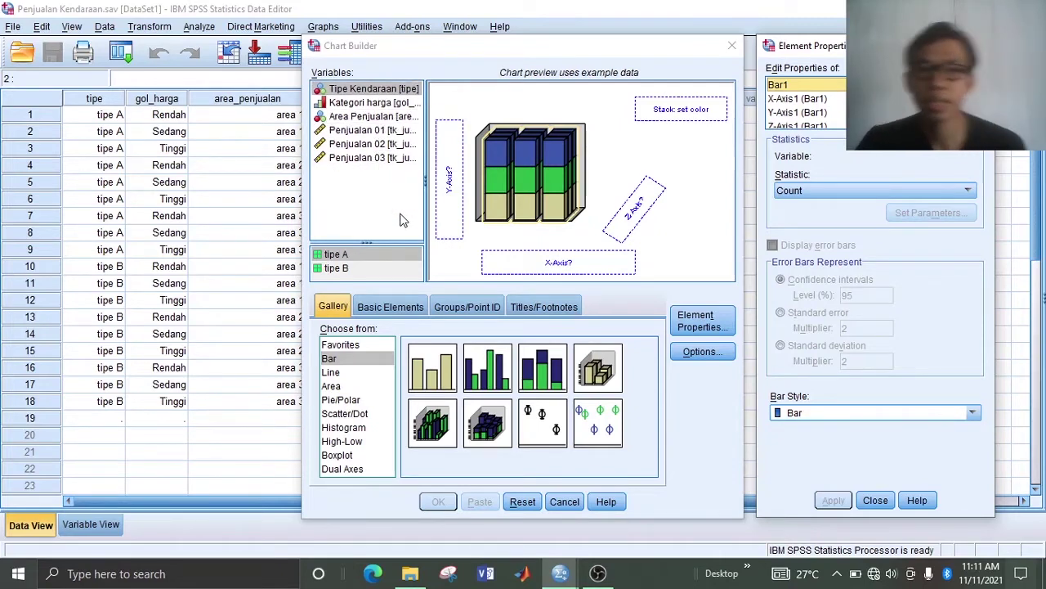
- Assign Area Penjualan to the chart's X axis and Tipe Kendaraan to its Z axis
click(384, 119)
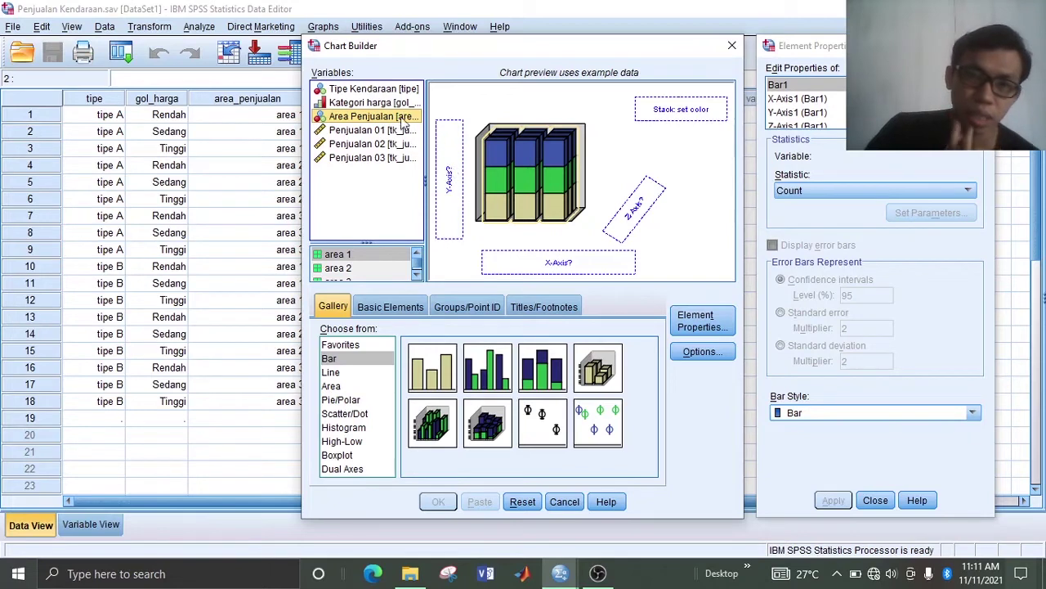
drag(386, 121, 539, 262)
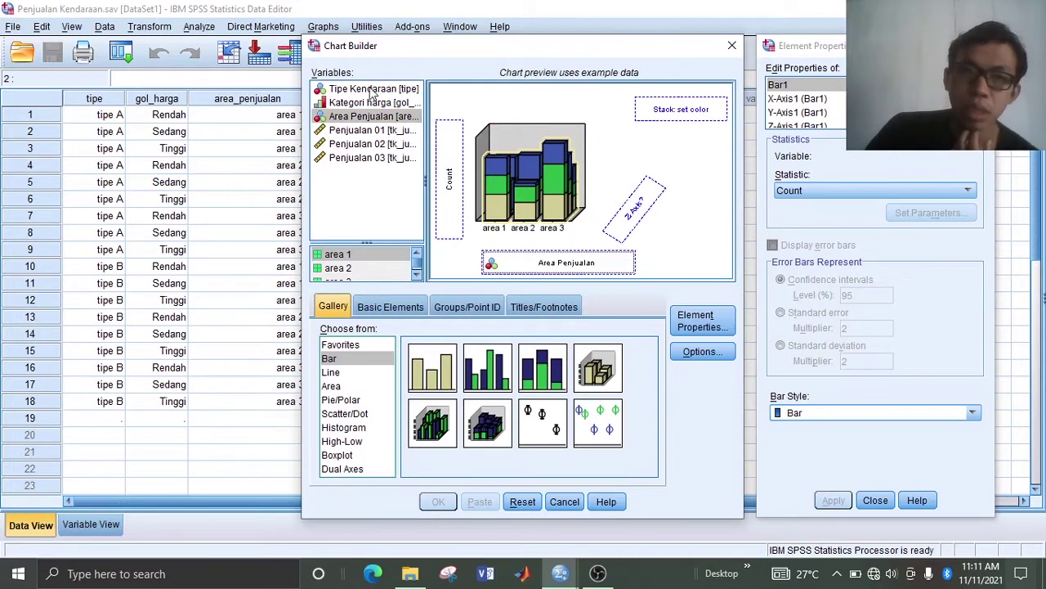
click(372, 92)
drag(372, 92, 623, 221)
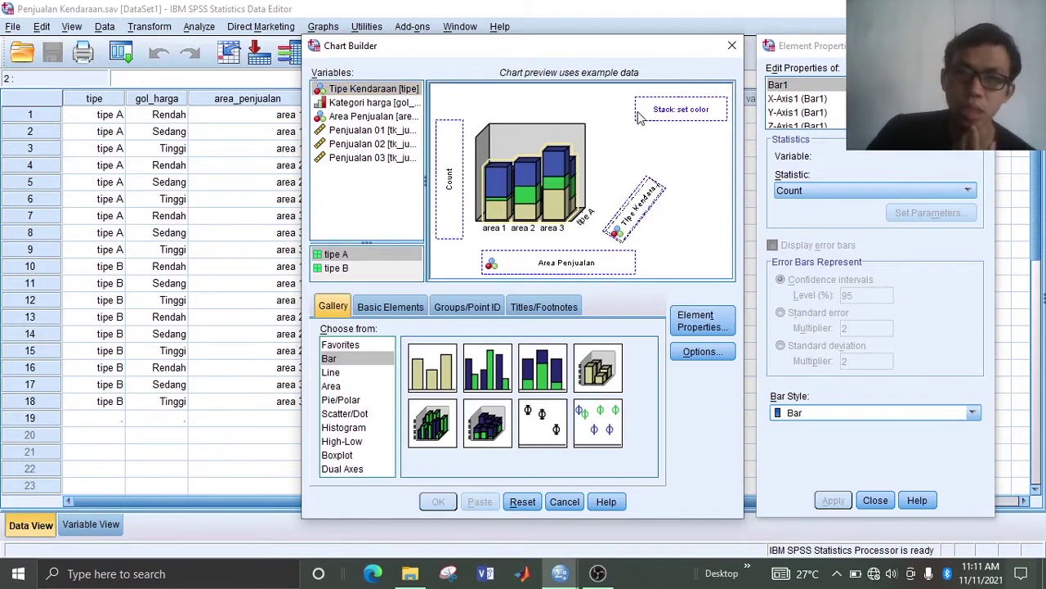
- Assign Penjualan 01, Penjualan 02 and Penjualan 03 together to the Y axis as a summary group
click(368, 132)
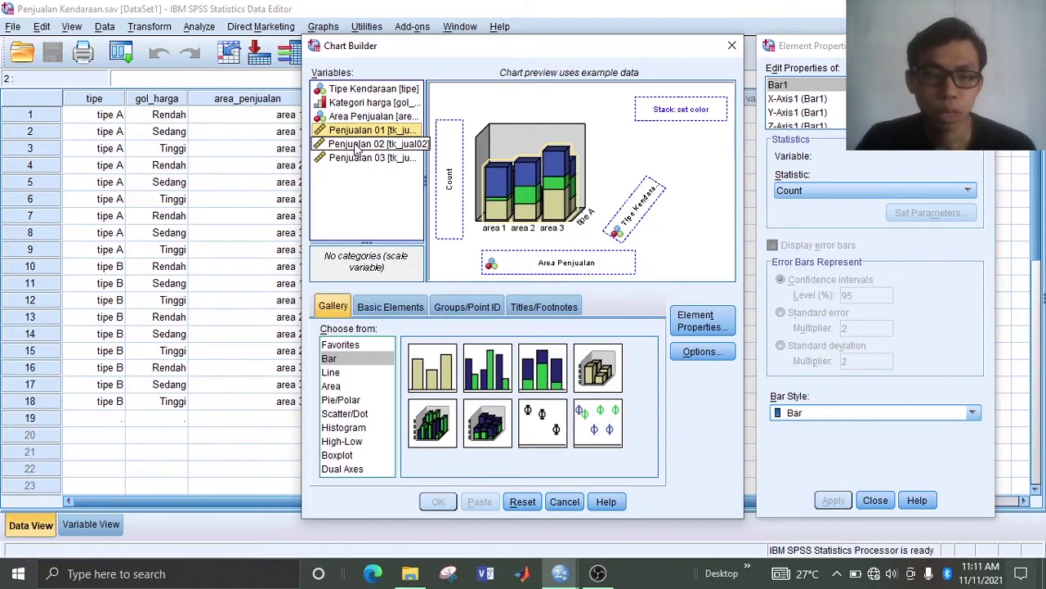
ctrl+click(358, 144)
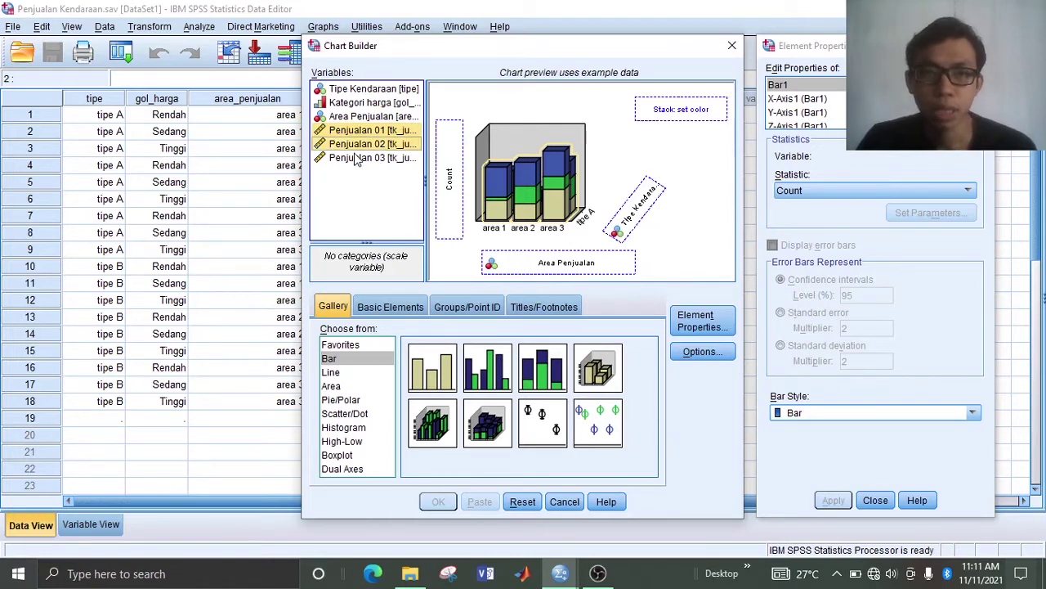
ctrl+click(356, 159)
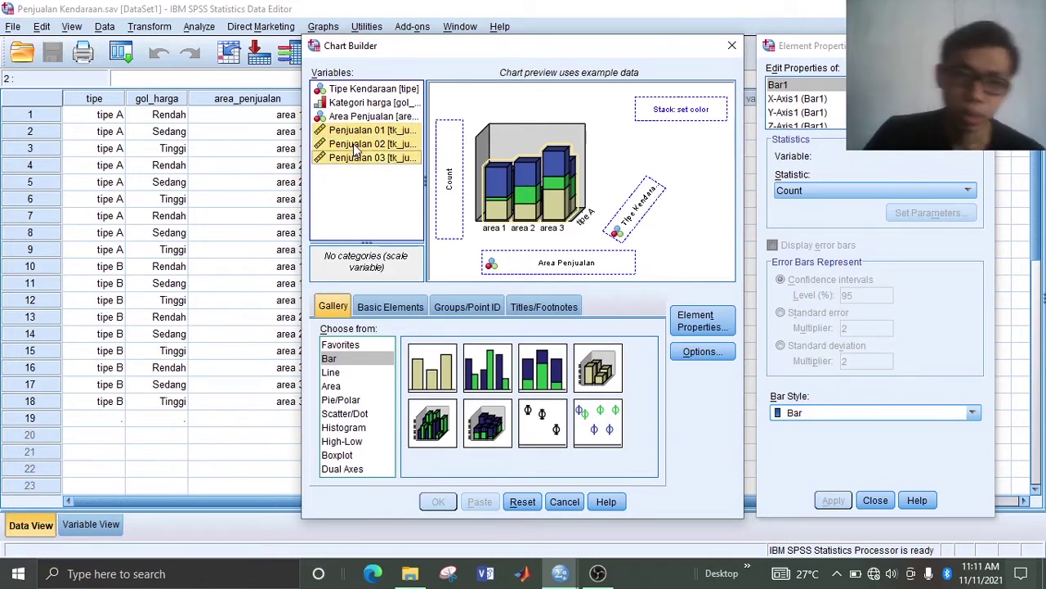
drag(356, 147, 442, 178)
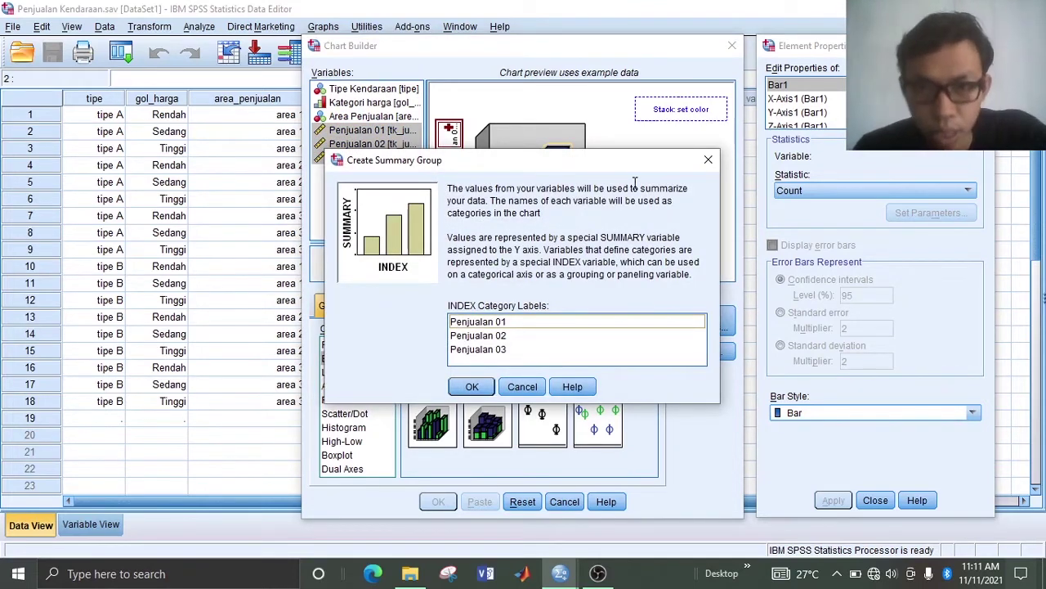
click(471, 386)
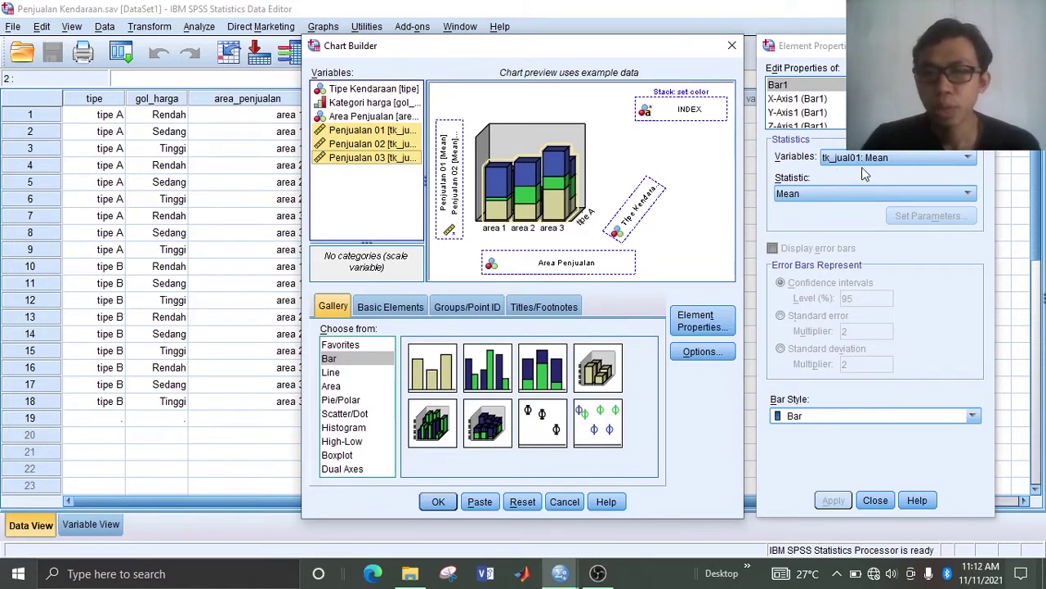
- Set the bar statistic of tk_jual01 and tk_jual02 to Sum
click(962, 196)
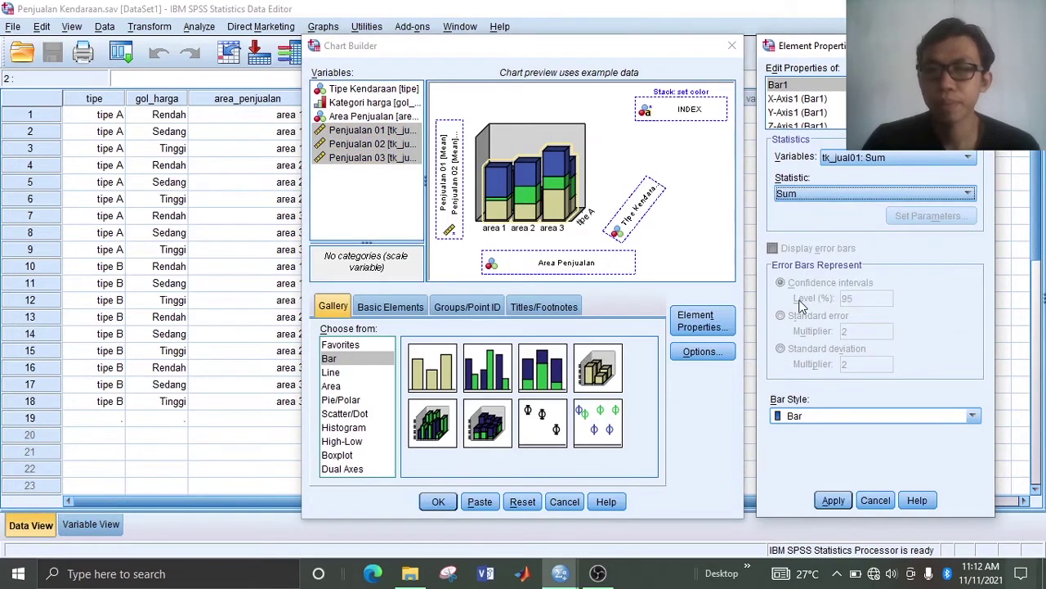
click(802, 306)
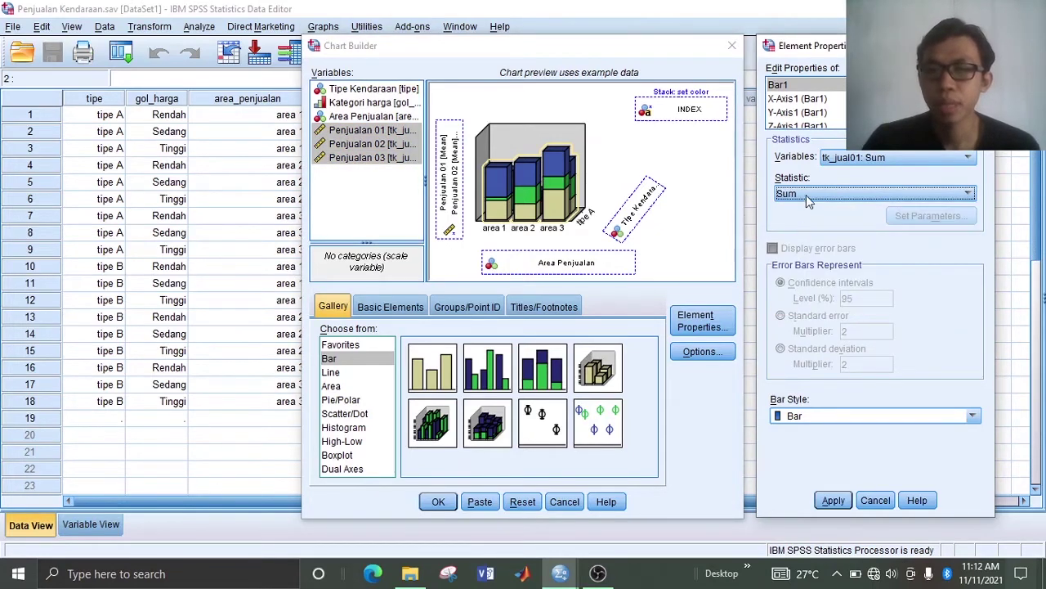
click(958, 157)
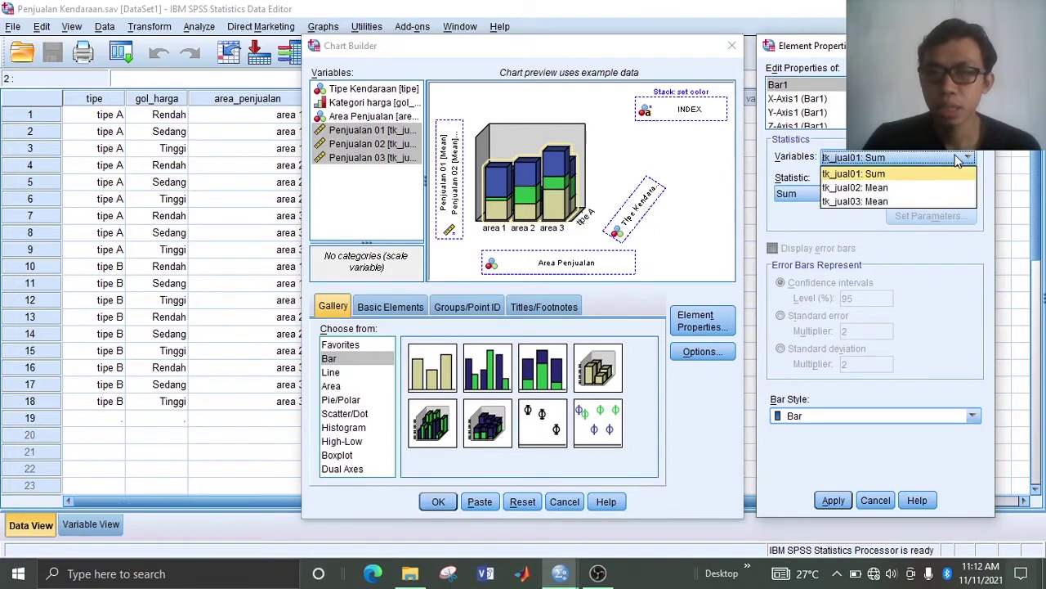
click(862, 188)
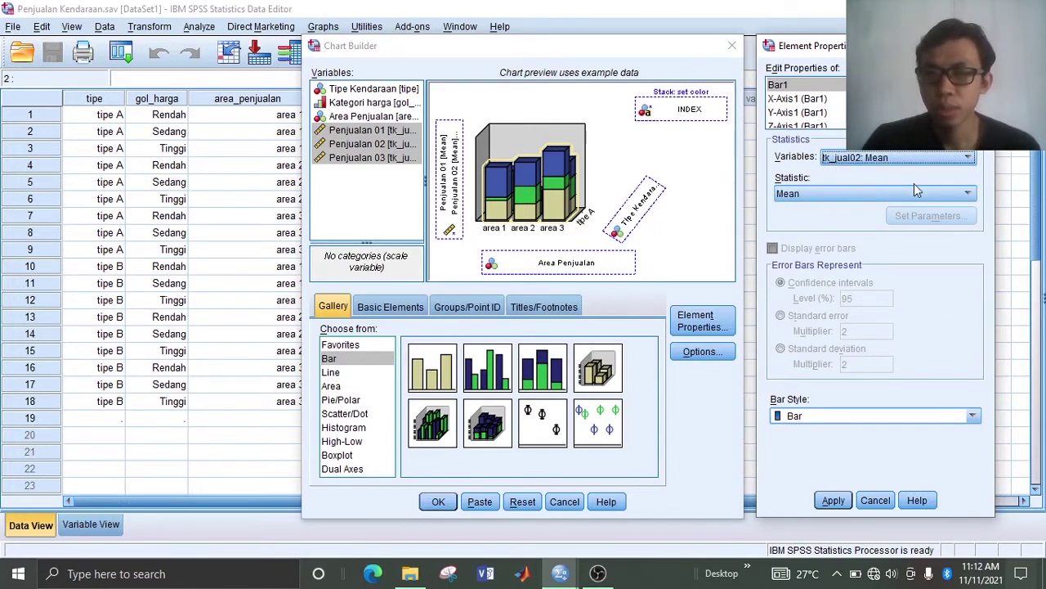
click(912, 194)
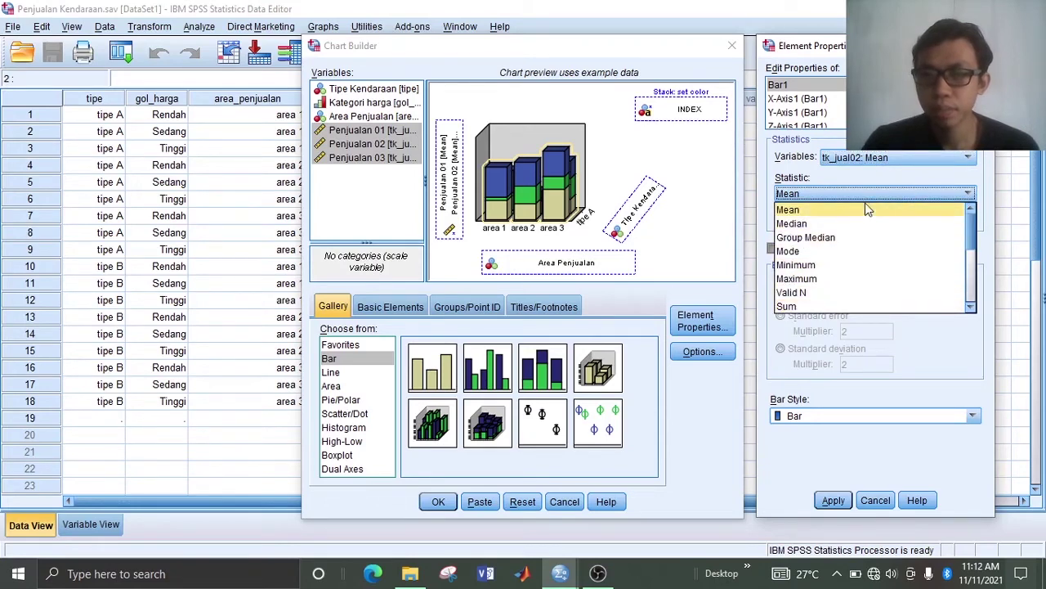
click(804, 307)
- Set the bar statistic of tk_jual03 to Sum, then apply and close the element properties
click(961, 156)
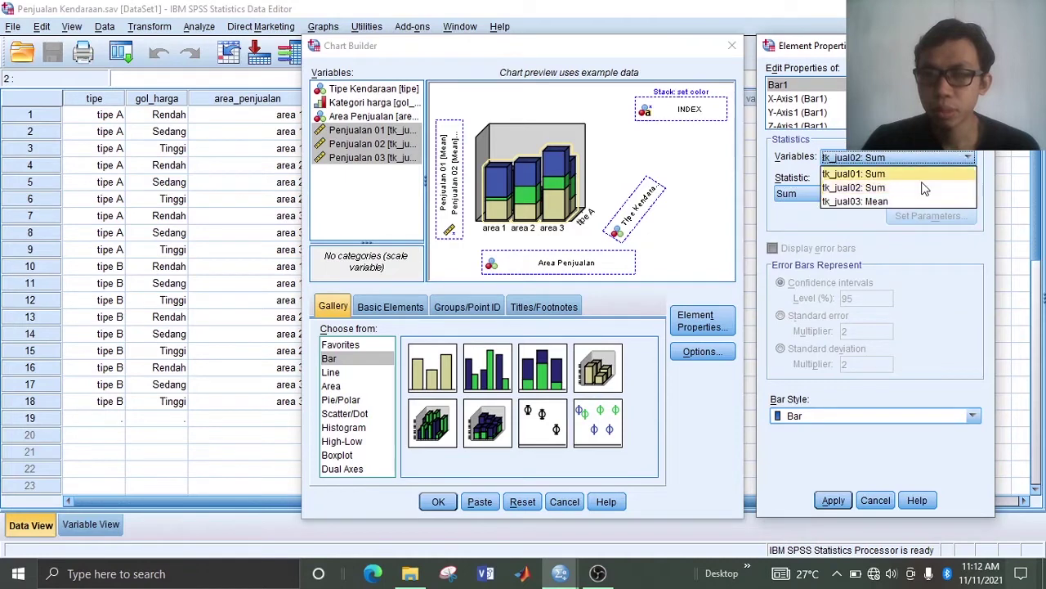
click(887, 204)
click(903, 196)
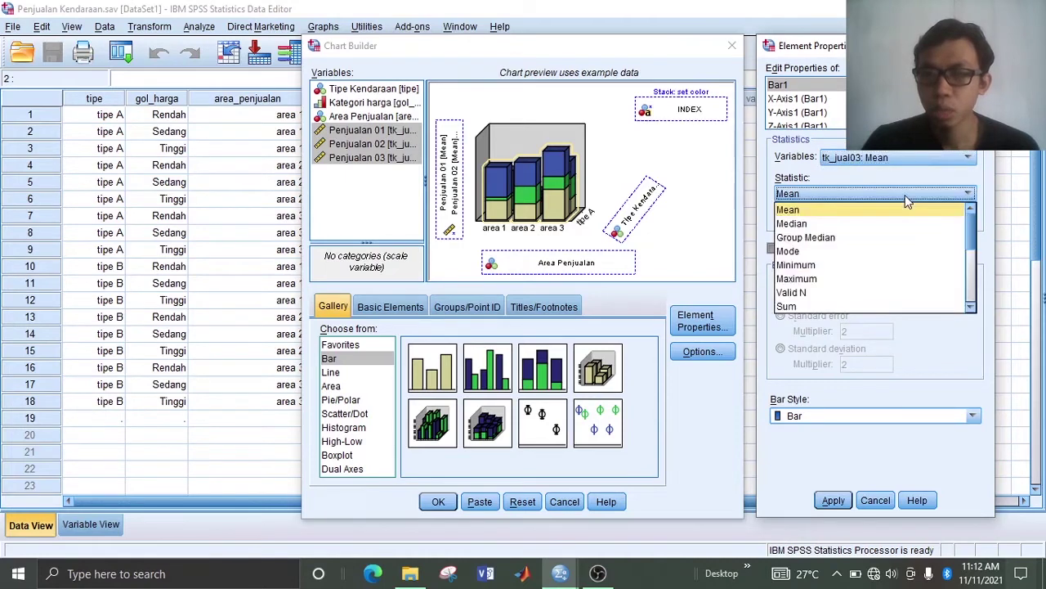
click(822, 306)
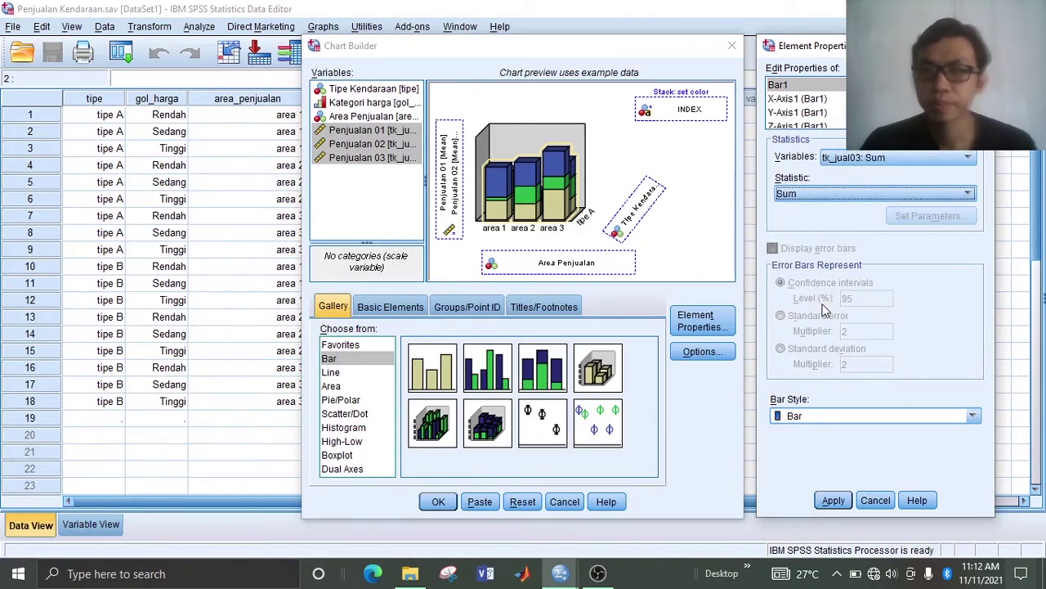
click(945, 159)
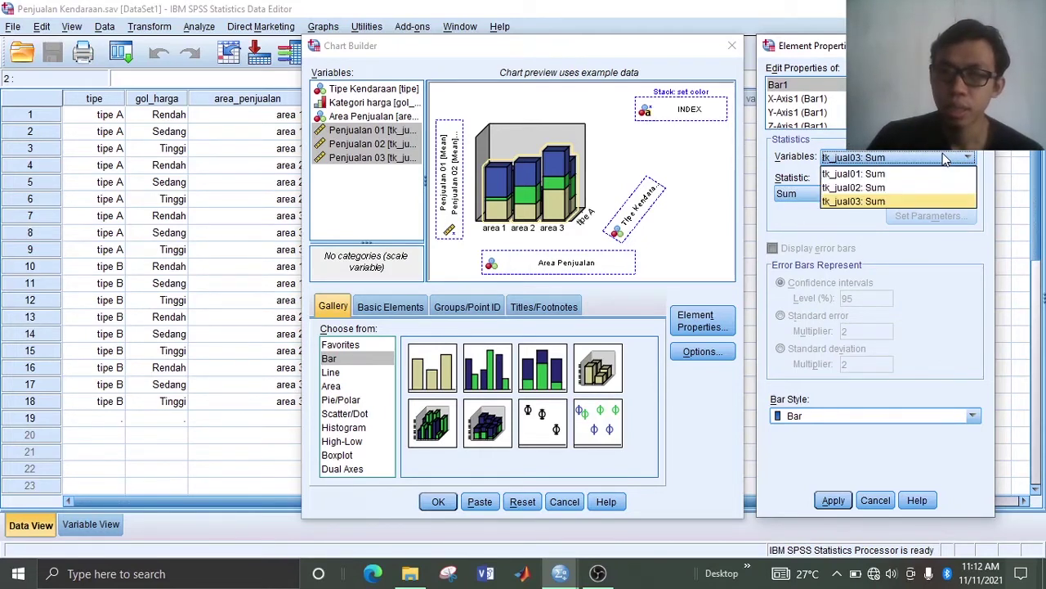
click(961, 158)
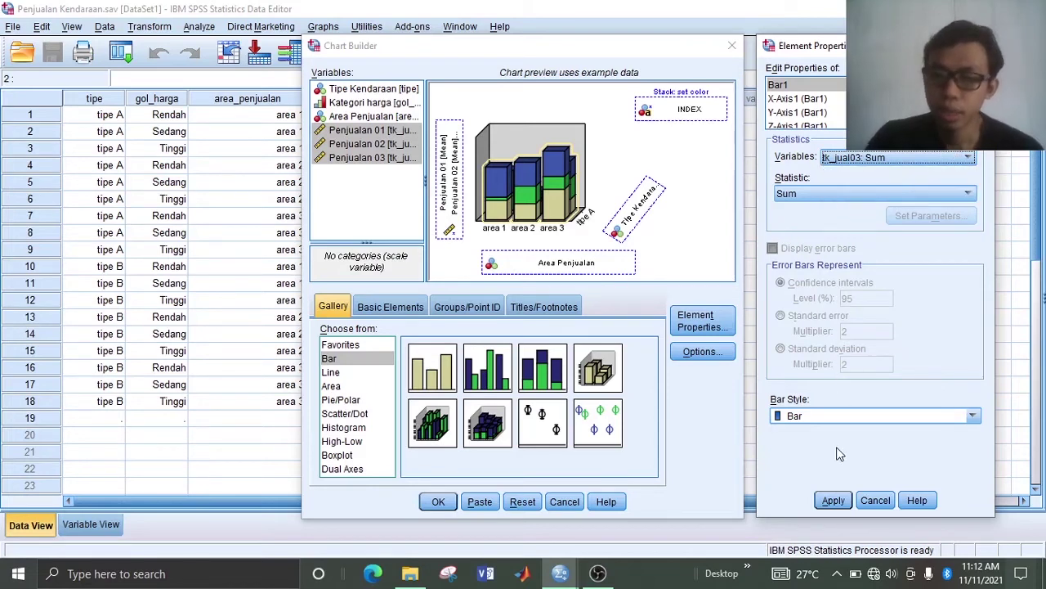
click(834, 500)
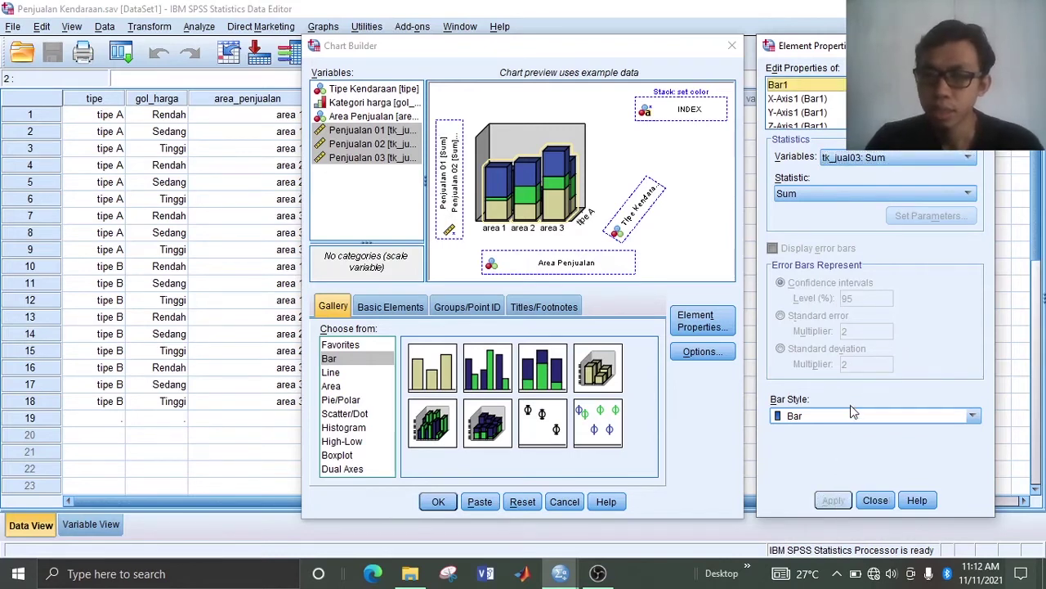
click(879, 499)
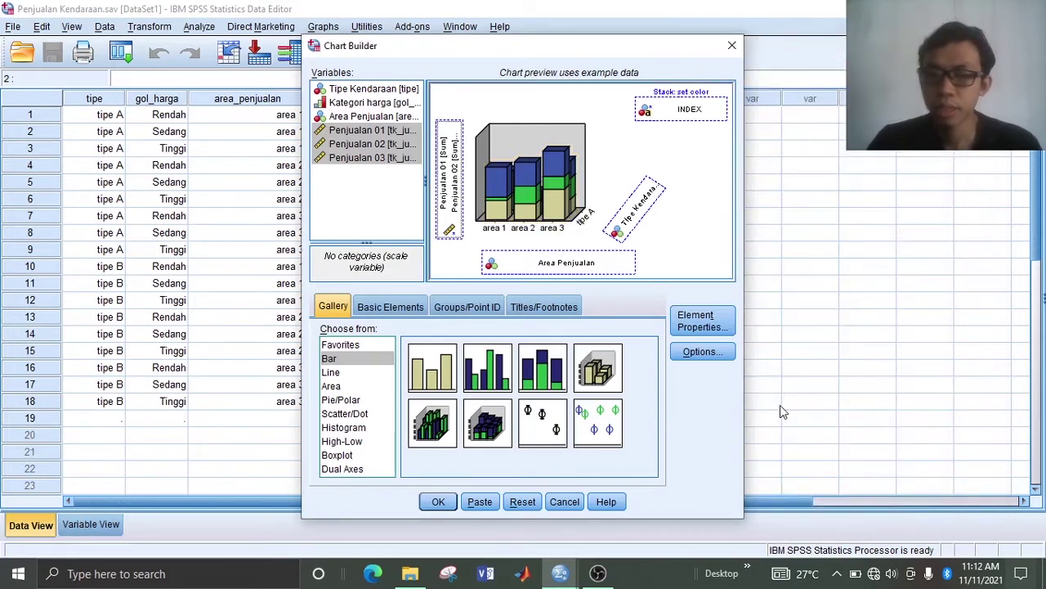
- Add a first main title (Title 1) to the 3-D bar chart
click(395, 310)
click(464, 305)
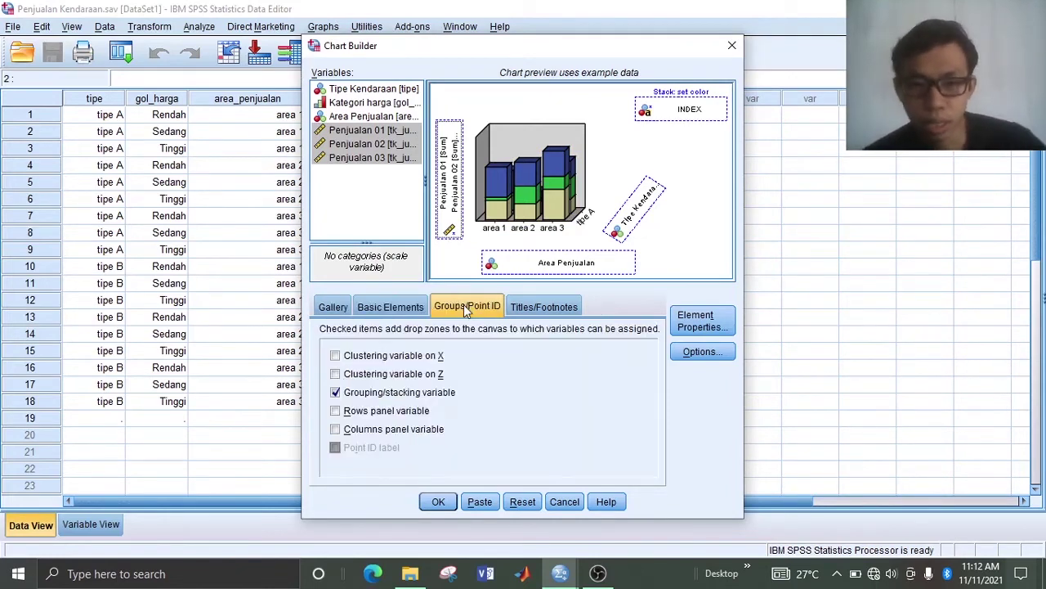
click(547, 305)
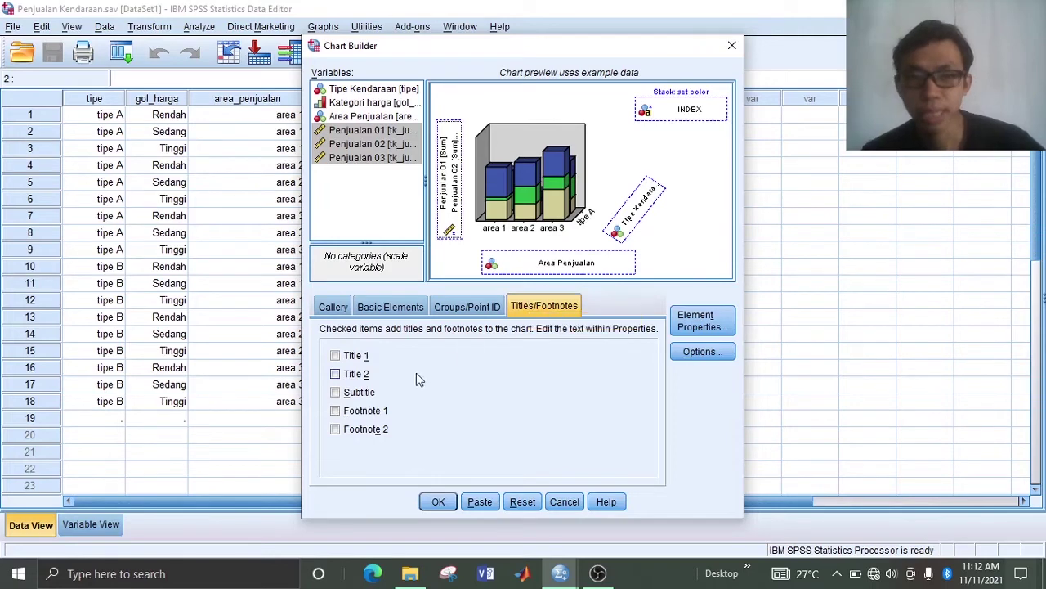
click(336, 356)
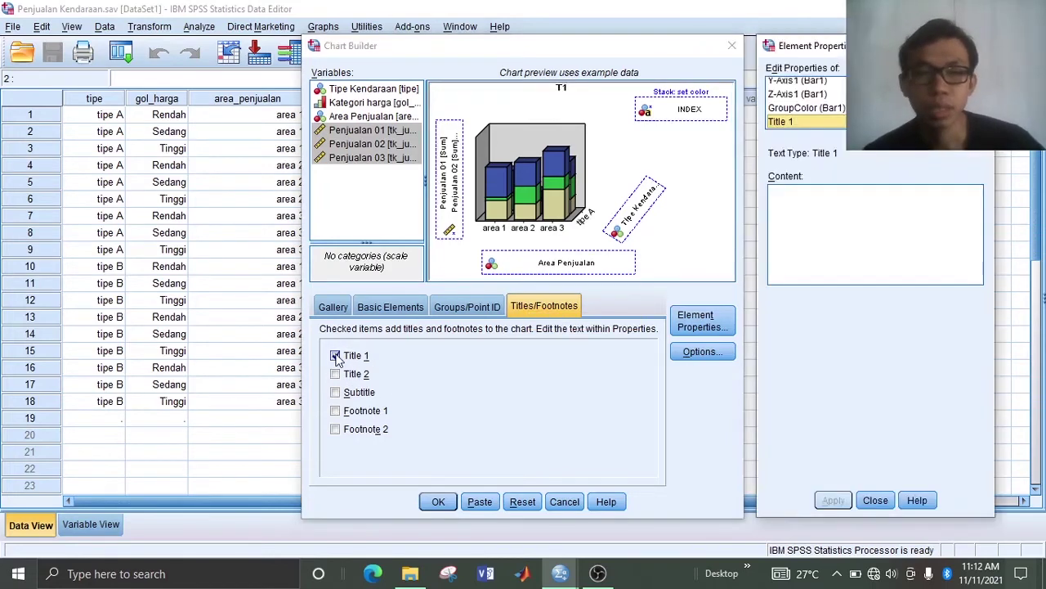
- Set the content of Title 1 to "Grafik Penjualan", then apply and close the element properties
click(801, 193)
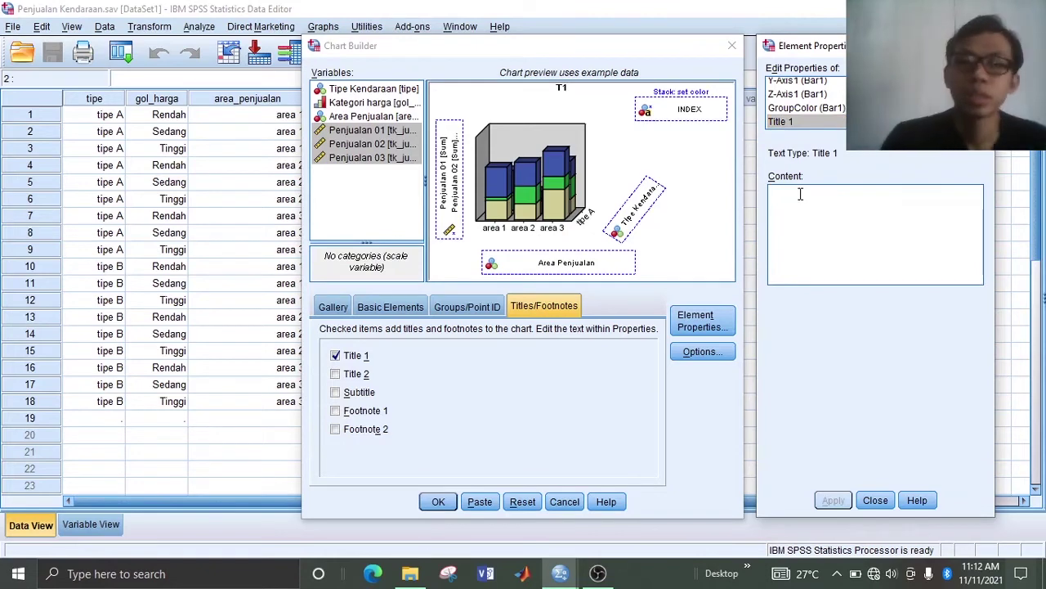
text(grafik)
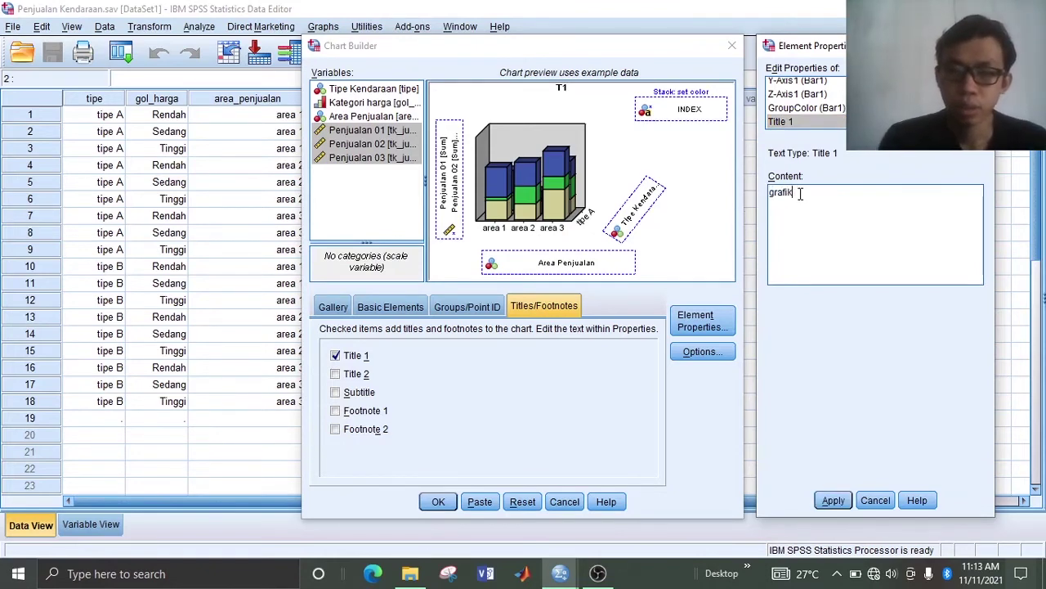
key(BackSpace)
key(BackSpace)
key(BackSpace)
key(BackSpace)
key(BackSpace)
key(BackSpace)
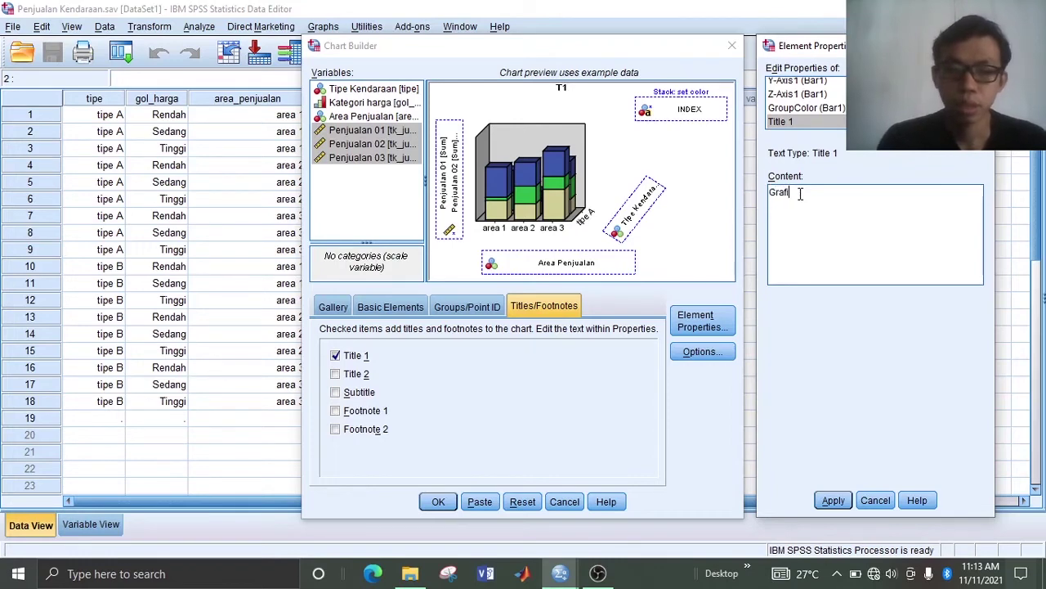
text(Grafik P)
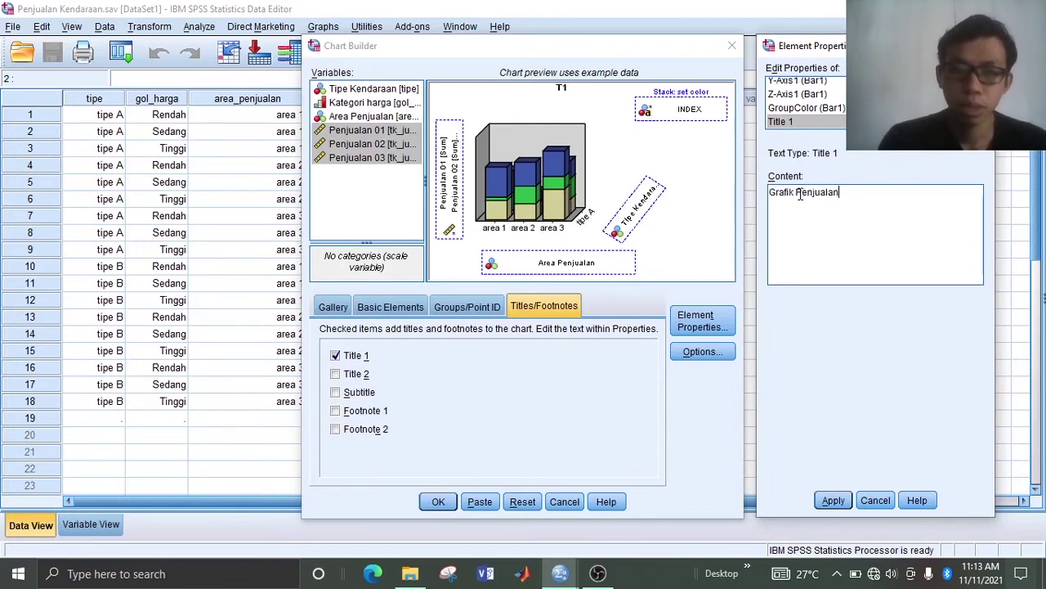
text(enjualan)
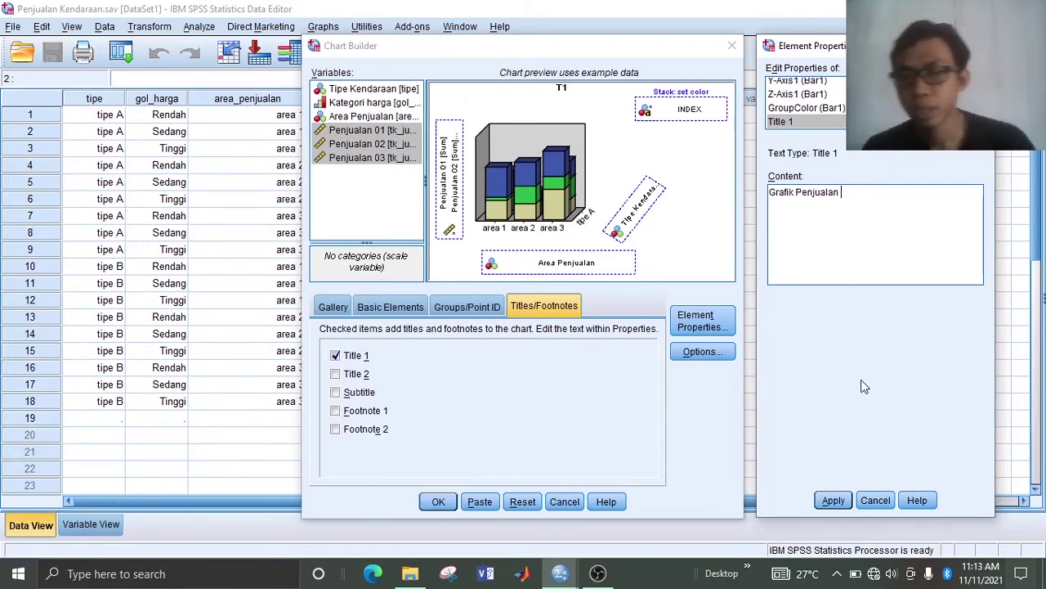
click(843, 501)
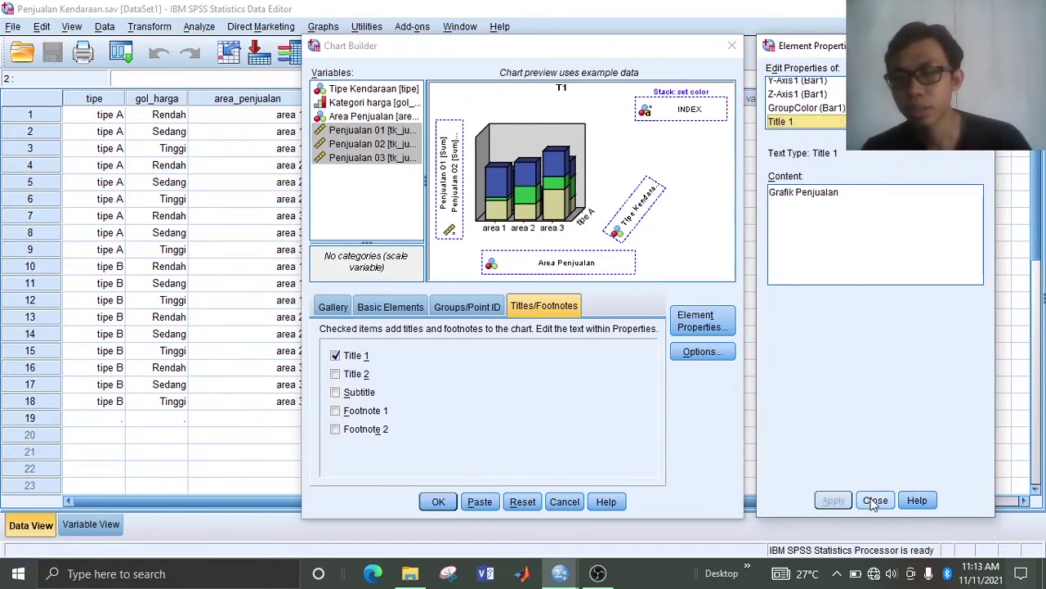
click(875, 500)
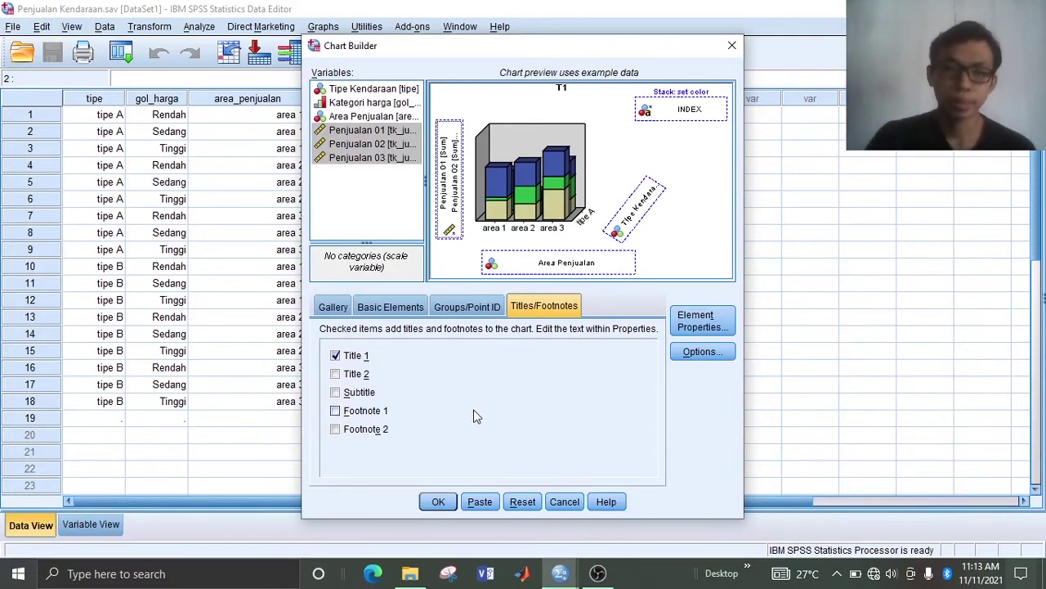
- Generate the 3-D stacked bar chart and review it in the output together with its GPL syntax
click(439, 501)
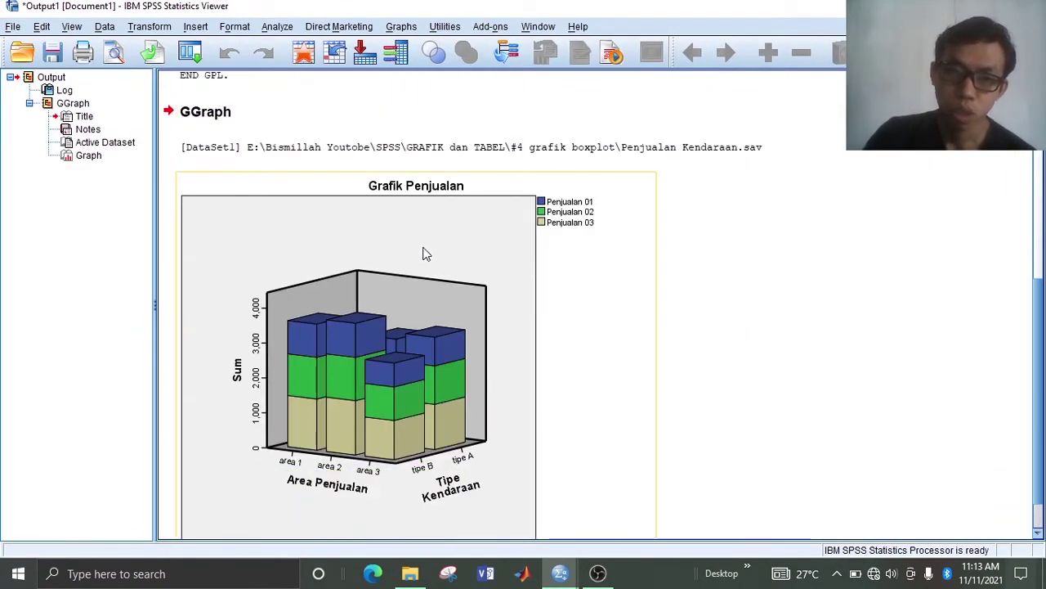
scroll(376, 266, down, 1)
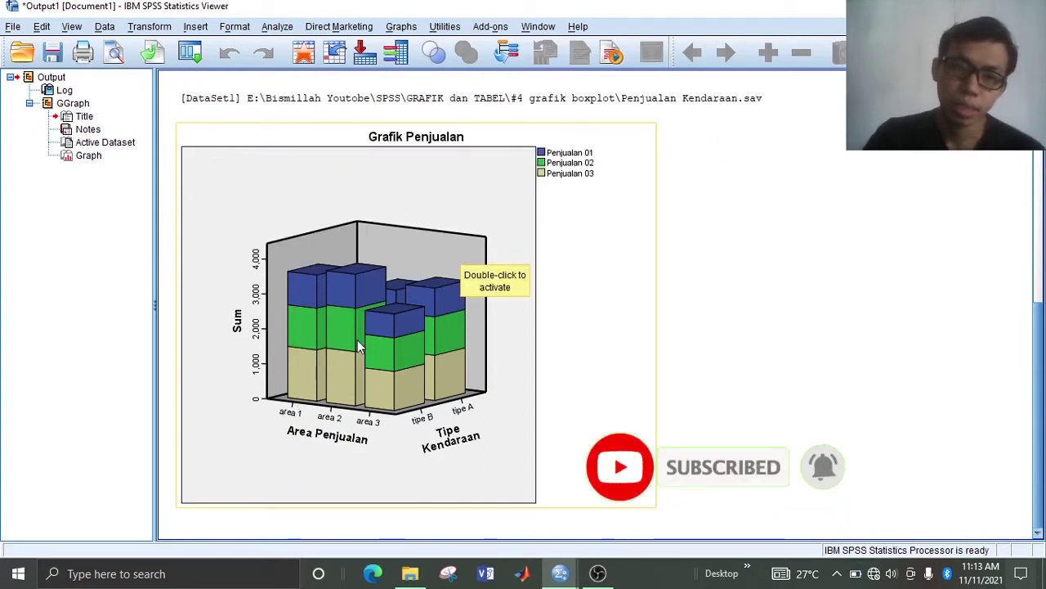
scroll(341, 355, up, 5)
scroll(343, 360, down, 4)
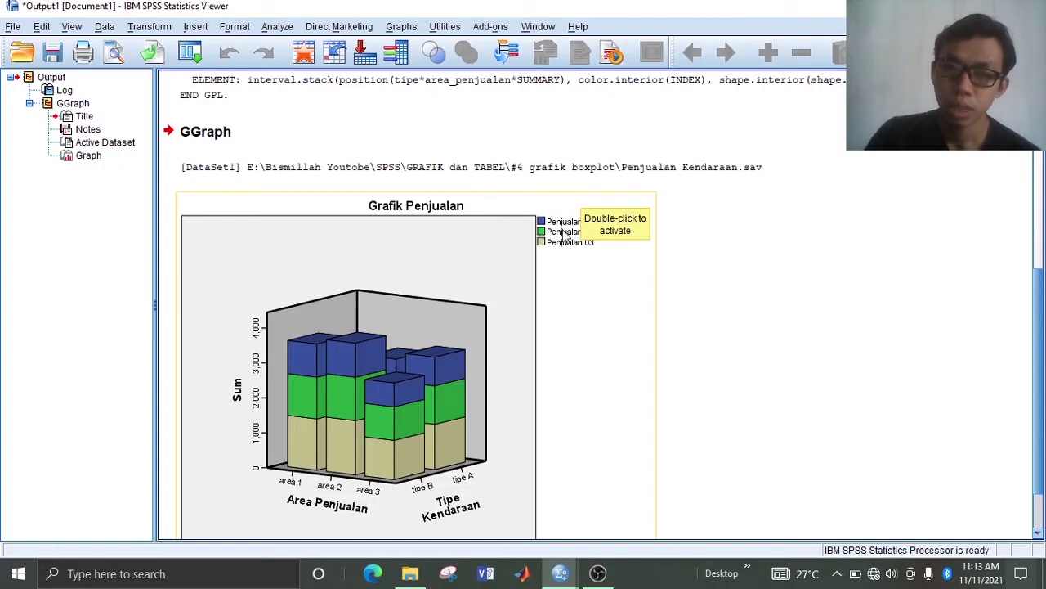
scroll(352, 351, down, 3)
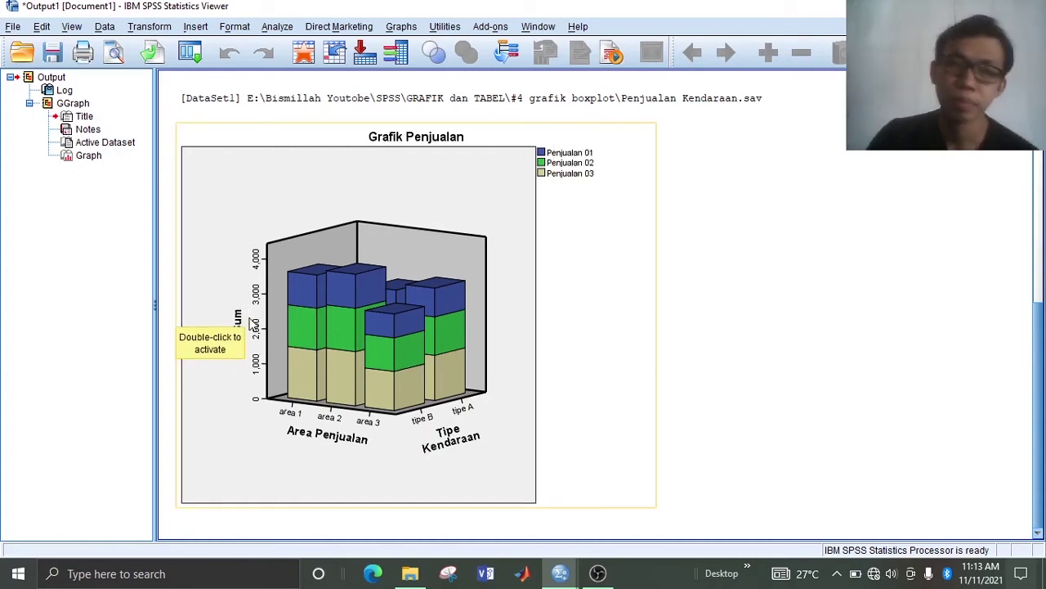
scroll(523, 263, up, 10)
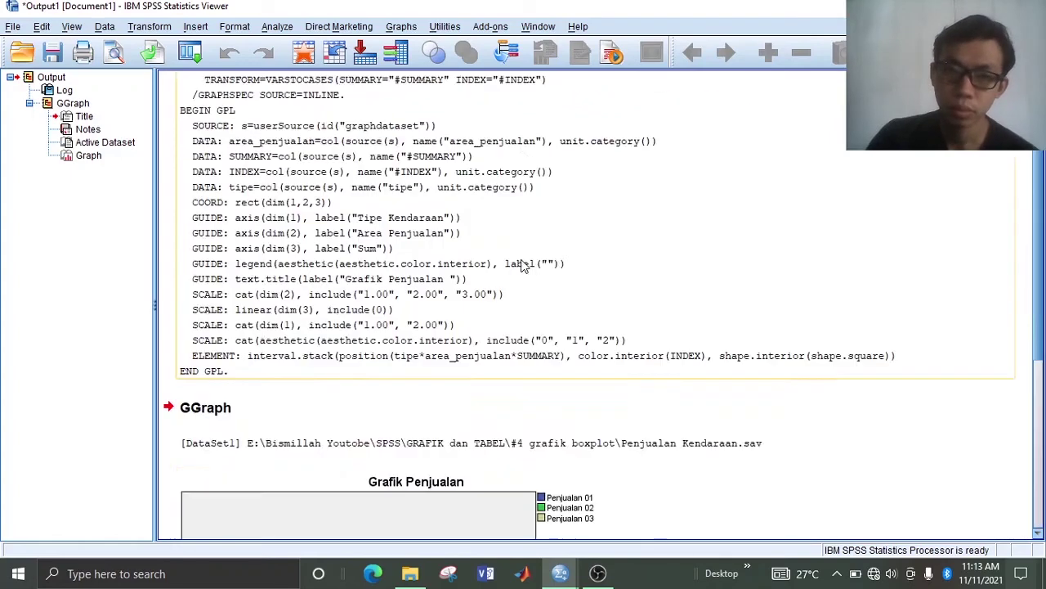
scroll(523, 265, down, 10)
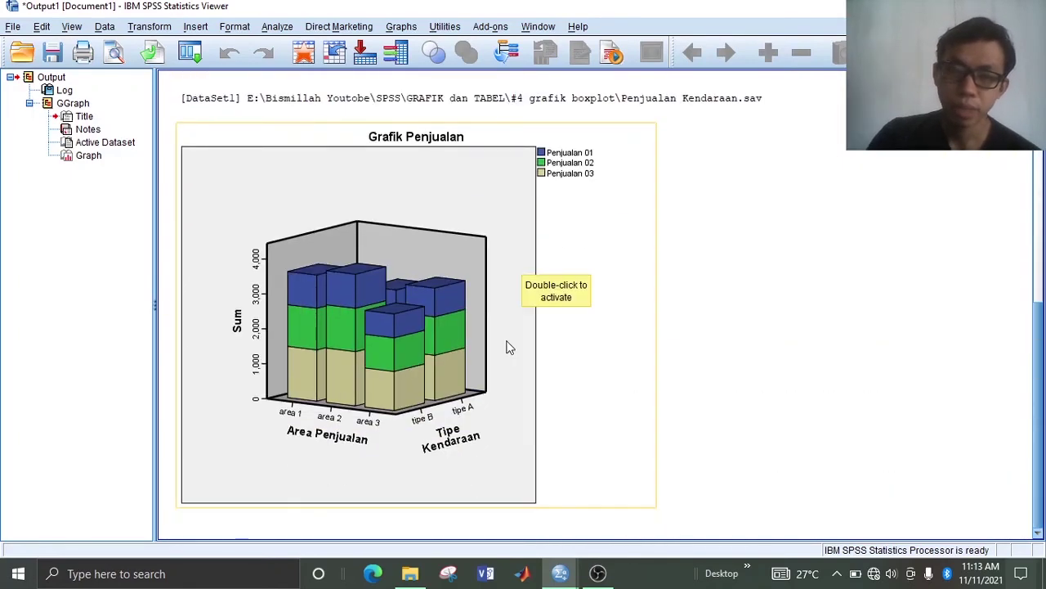